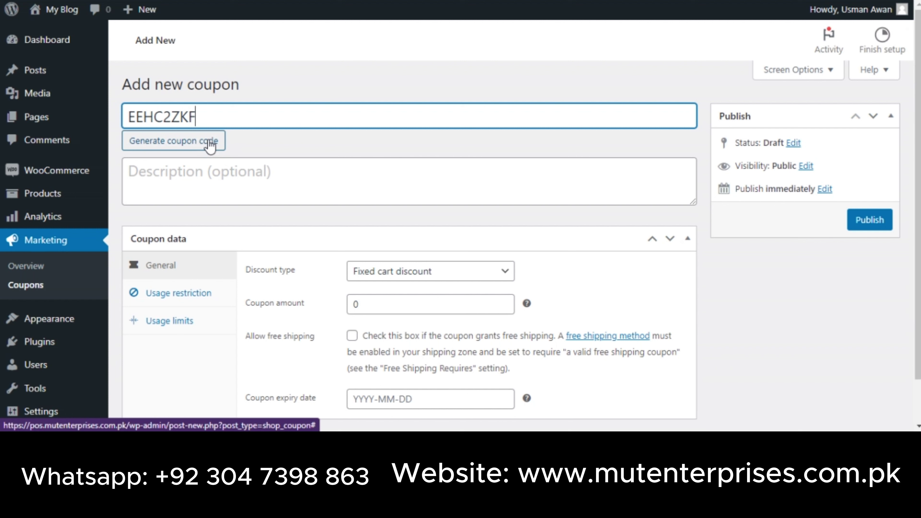
- Replace the generated coupon code with MUT100OFF
key(ctrl+a)
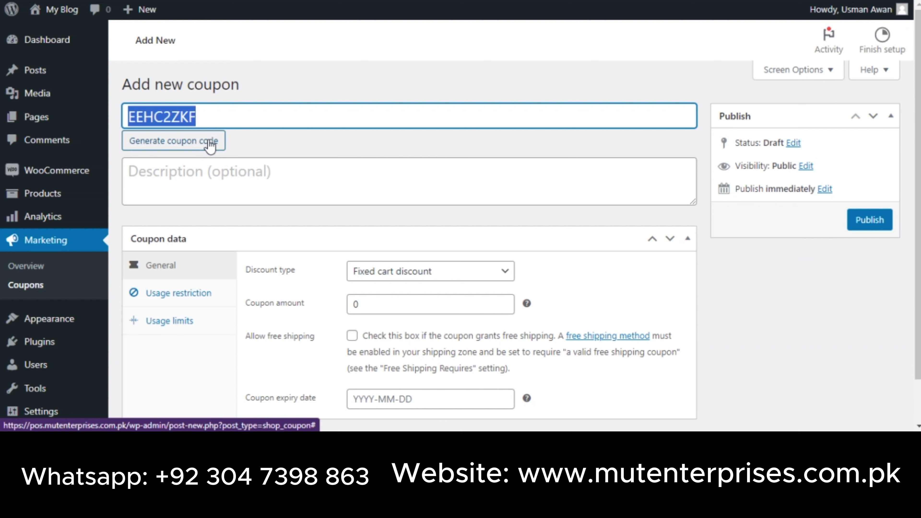
text(MUT1)
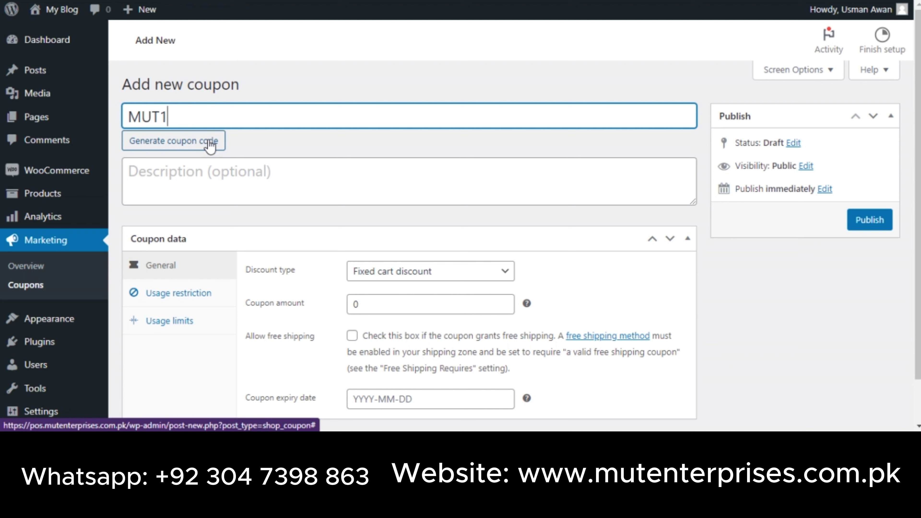
text(00OFF)
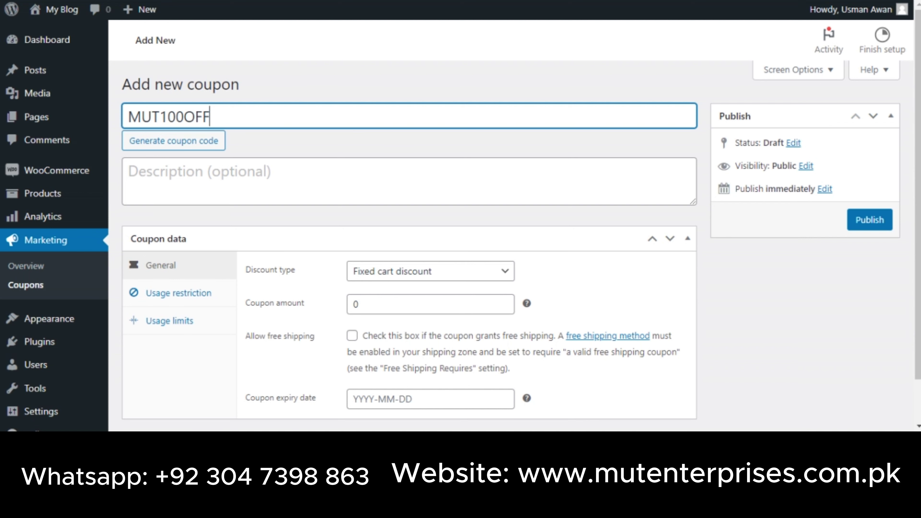
scroll(918, 218, down, 1)
scroll(616, 160, down, 1)
click(560, 159)
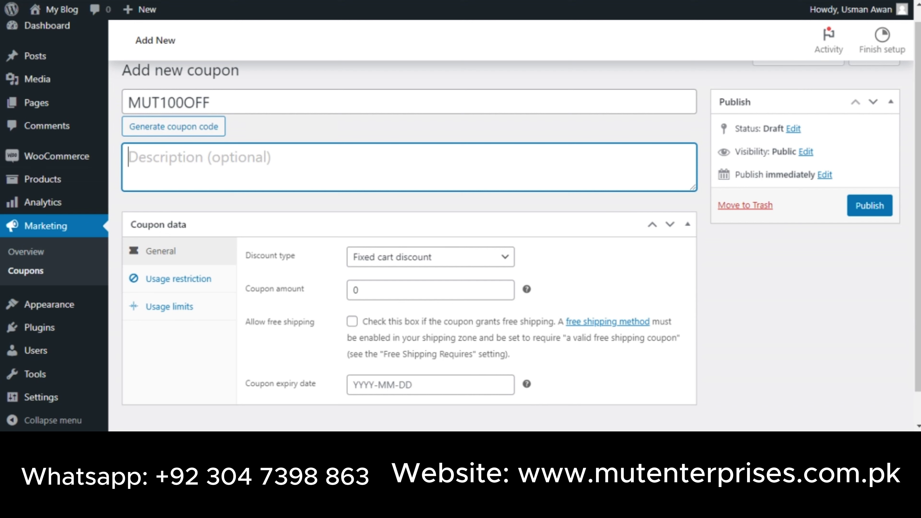
- Try the Percentage discount, Fixed cart discount and Fixed product discount types for the coupon
scroll(625, 214, down, 1)
scroll(620, 247, down, 1)
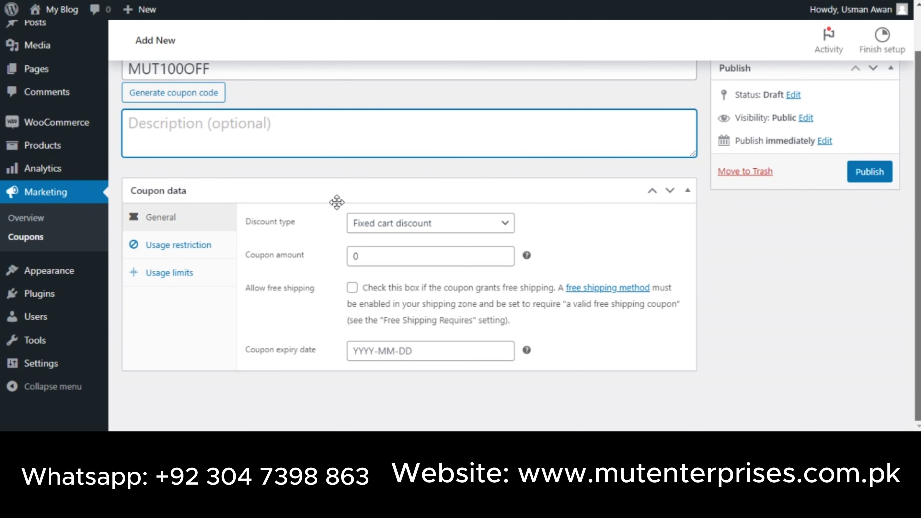
click(381, 225)
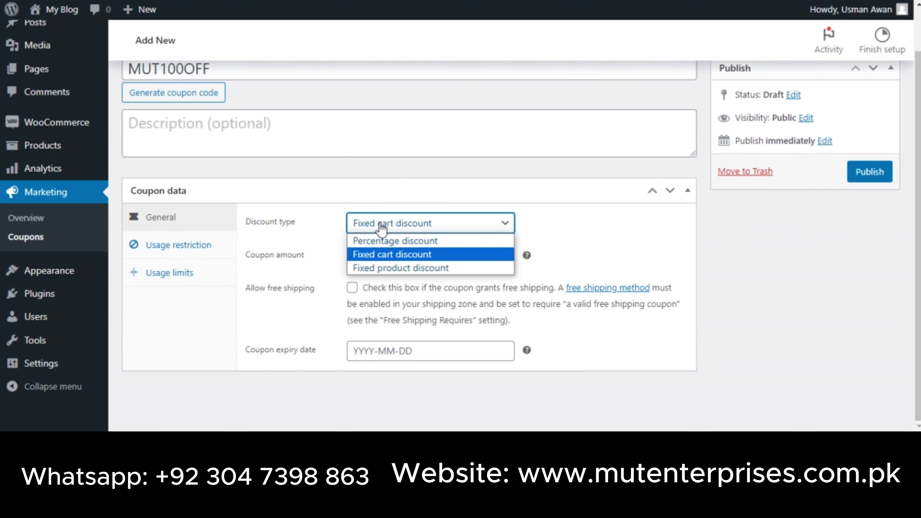
click(393, 241)
click(393, 223)
click(407, 256)
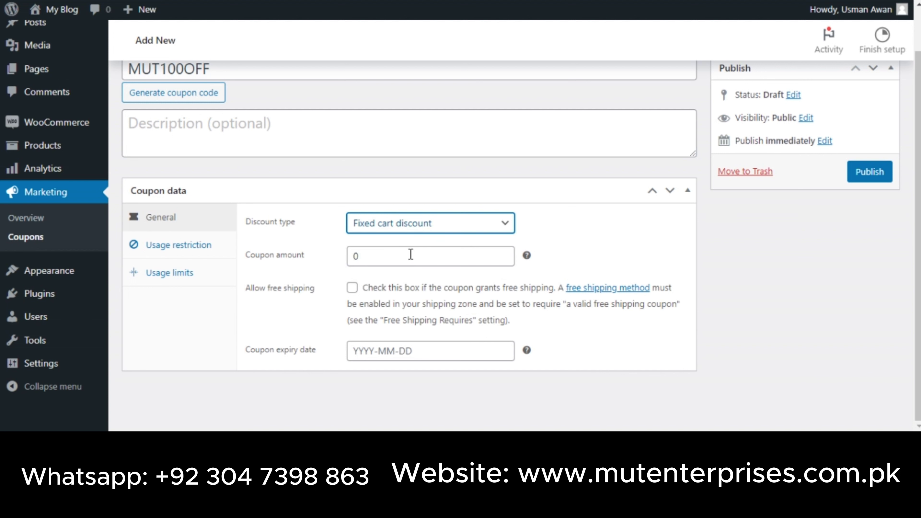
click(424, 227)
click(433, 262)
click(476, 236)
click(468, 240)
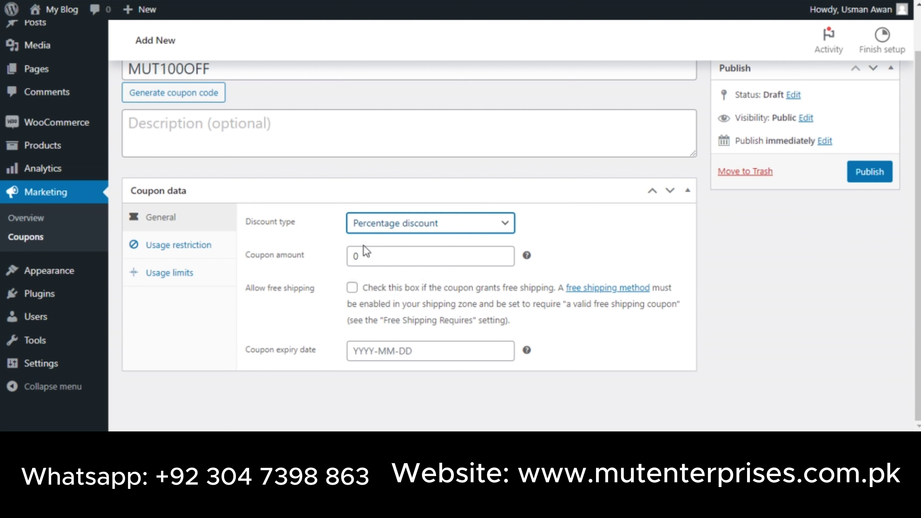
click(381, 230)
click(401, 257)
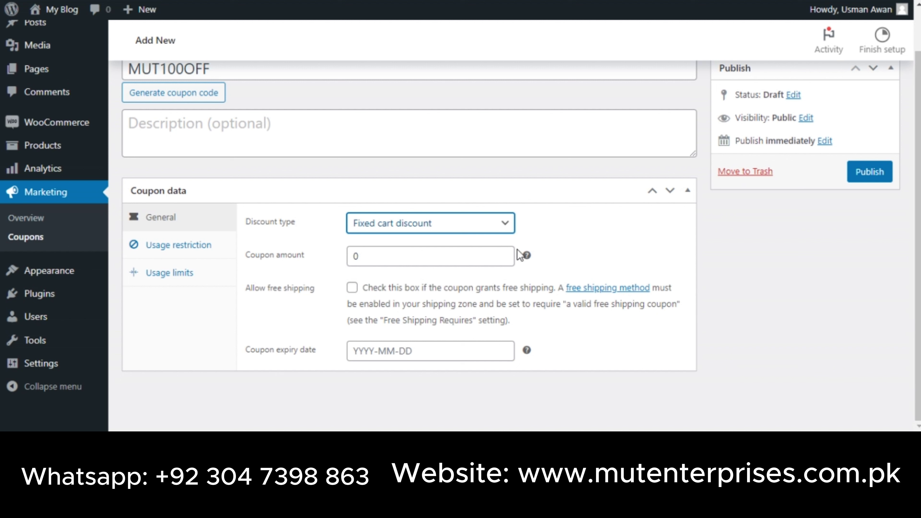
click(490, 232)
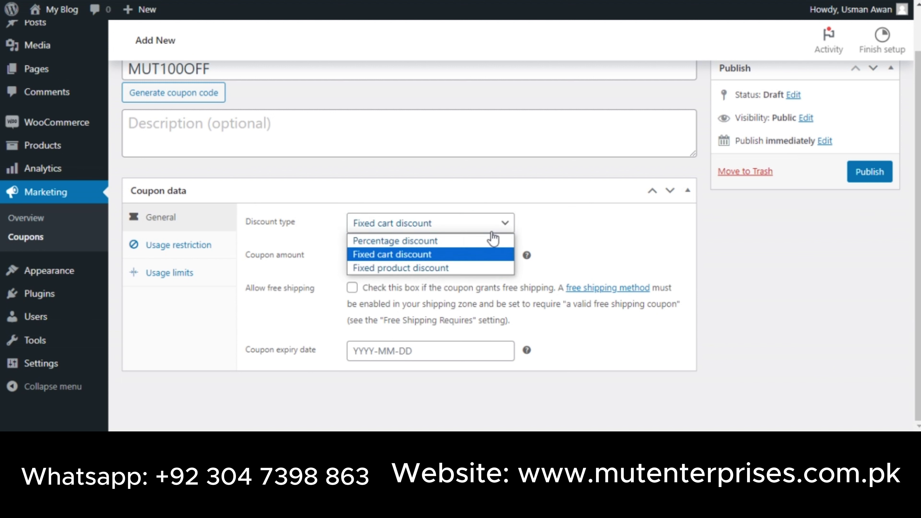
click(472, 276)
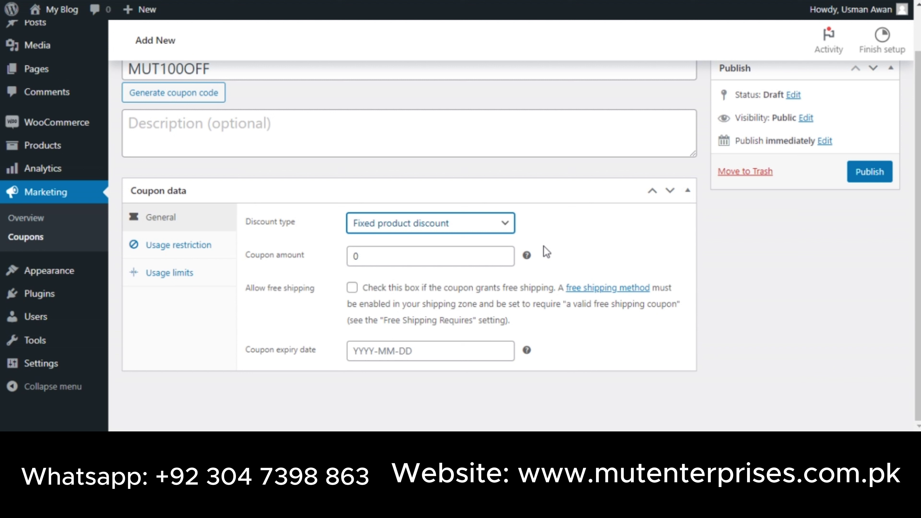
- Set the discount type to Percentage discount with a coupon amount of 20
click(469, 225)
click(448, 242)
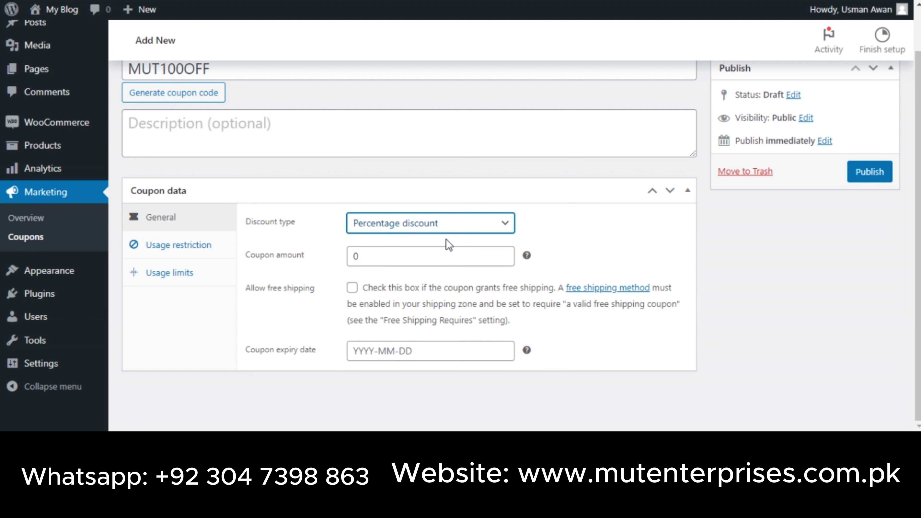
click(353, 255)
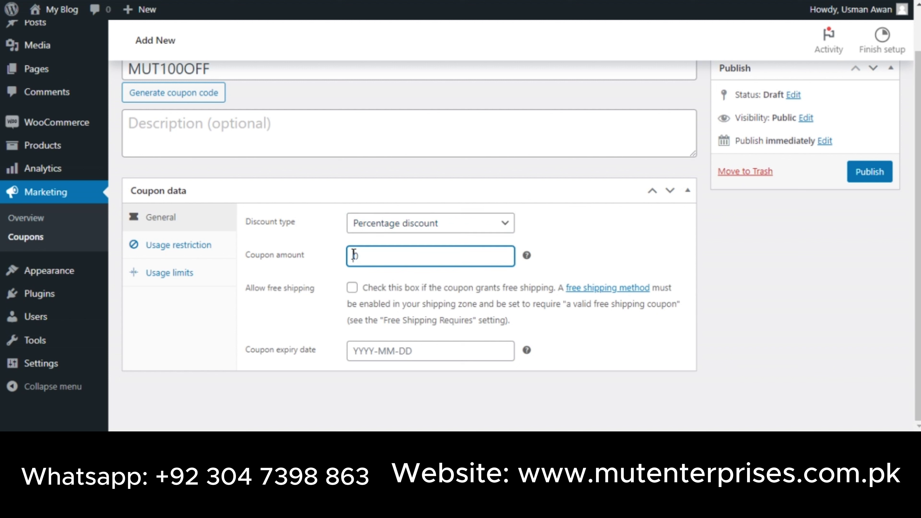
text(1)
- Set the coupon's expiry date to 2024-05-24
click(352, 288)
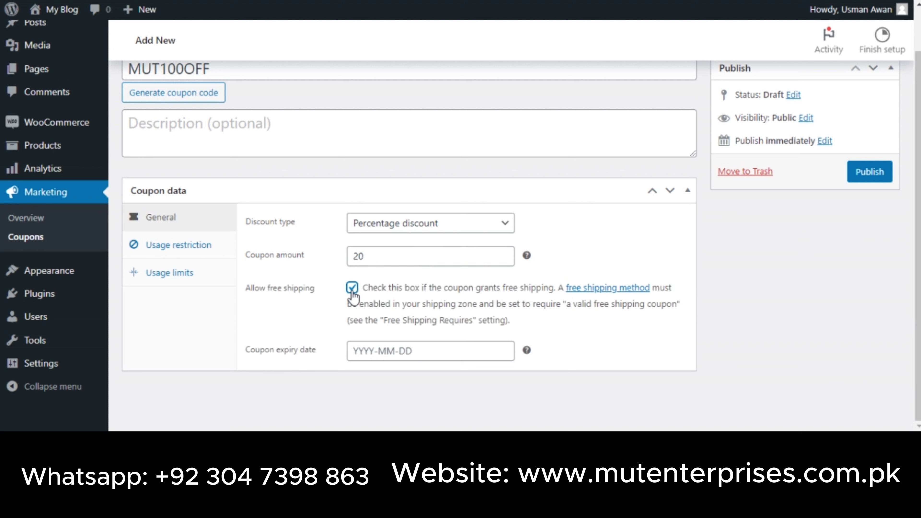
click(423, 352)
click(458, 279)
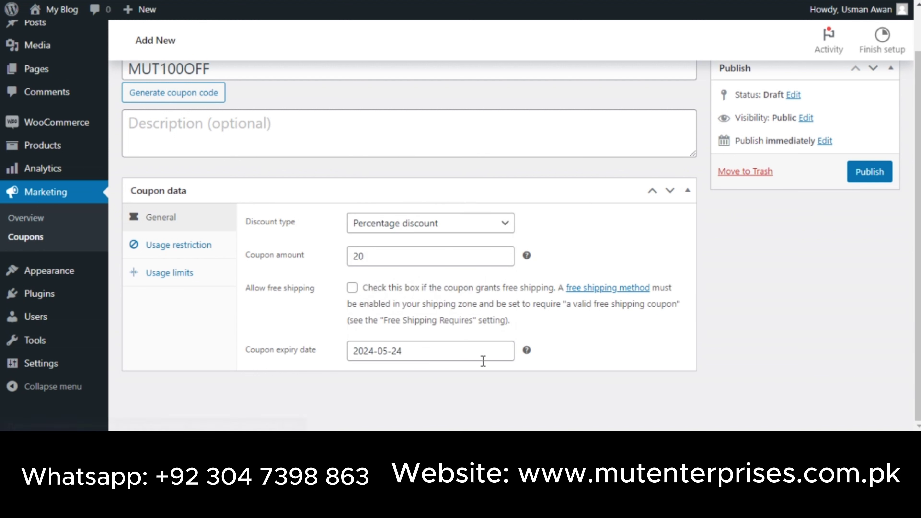
- Review the coupon's usage restriction options, from minimum and maximum spend through products and categories to allowed emails
click(191, 250)
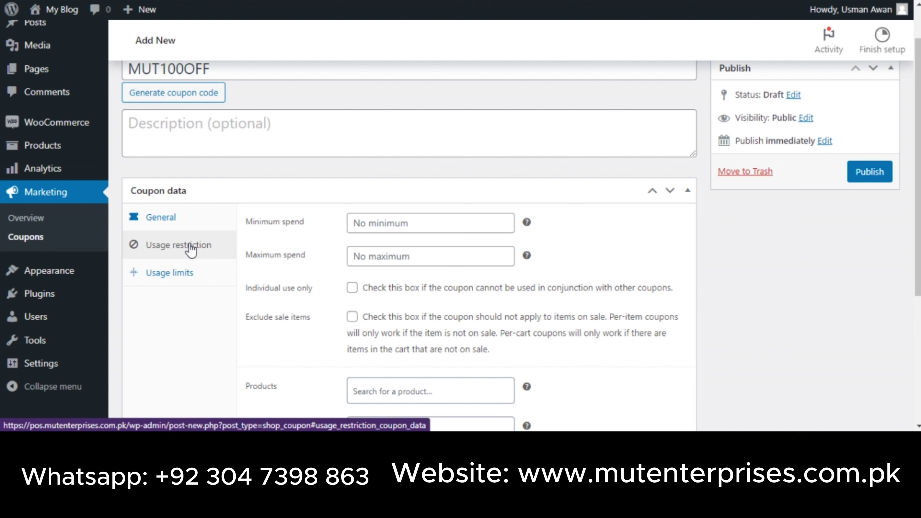
click(393, 224)
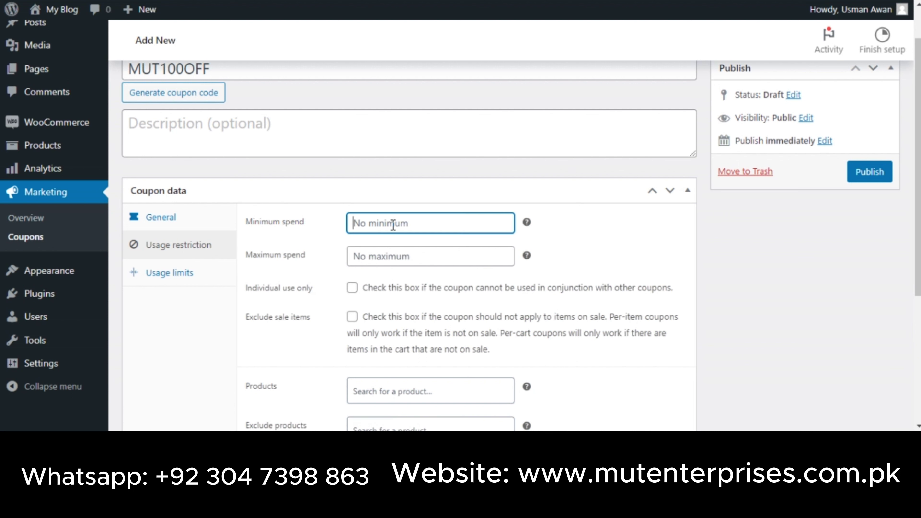
click(408, 258)
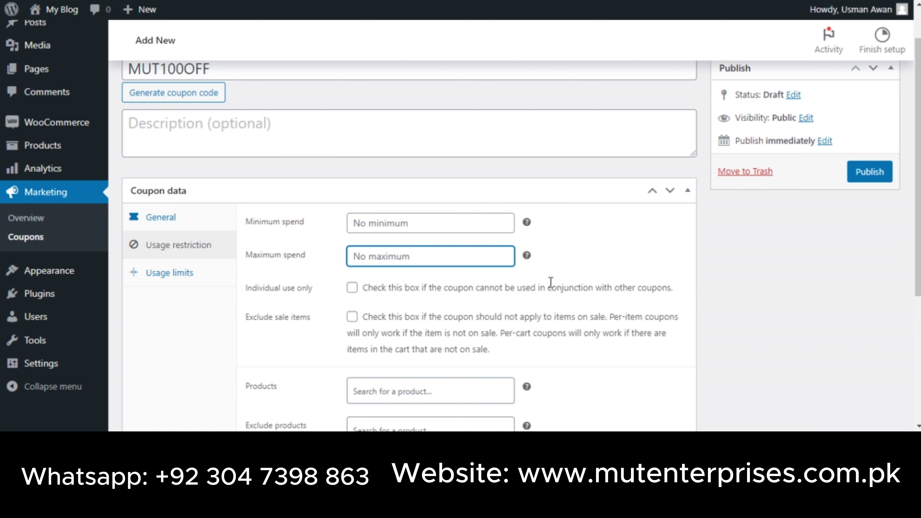
scroll(910, 197, down, 4)
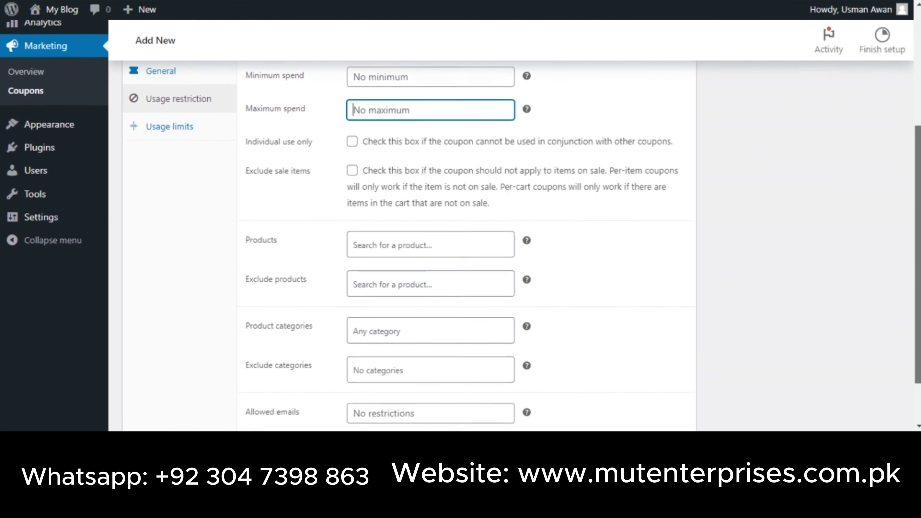
scroll(460, 225, down, 2)
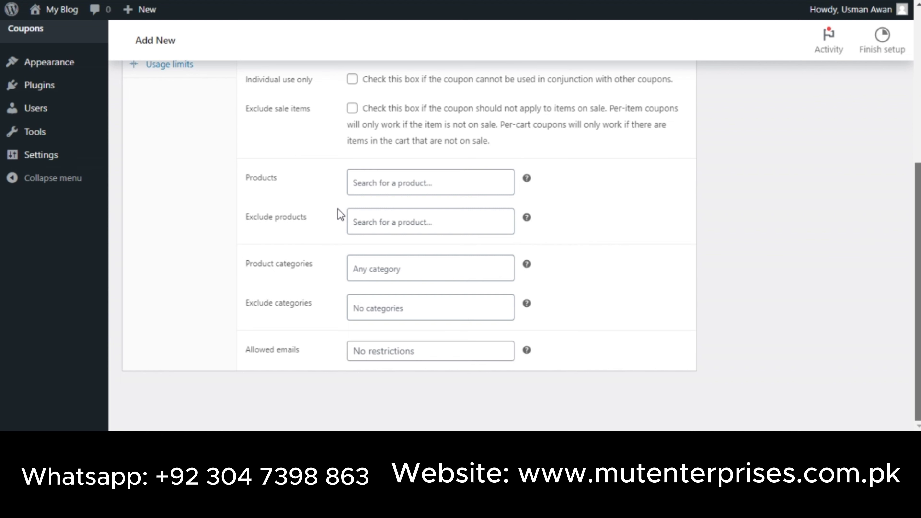
- Set the coupon's usage limit per user to 1 and publish the coupon
drag(917, 326, 916, 174)
click(172, 320)
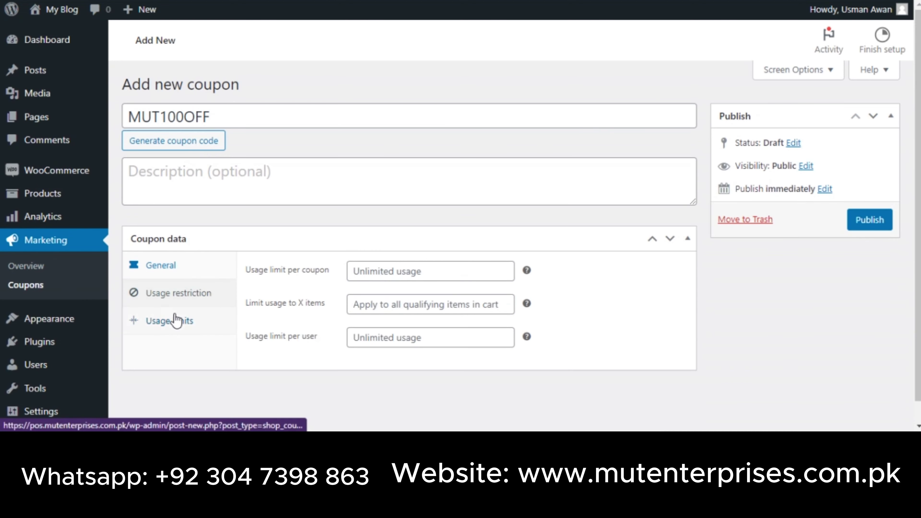
scroll(885, 211, down, 1)
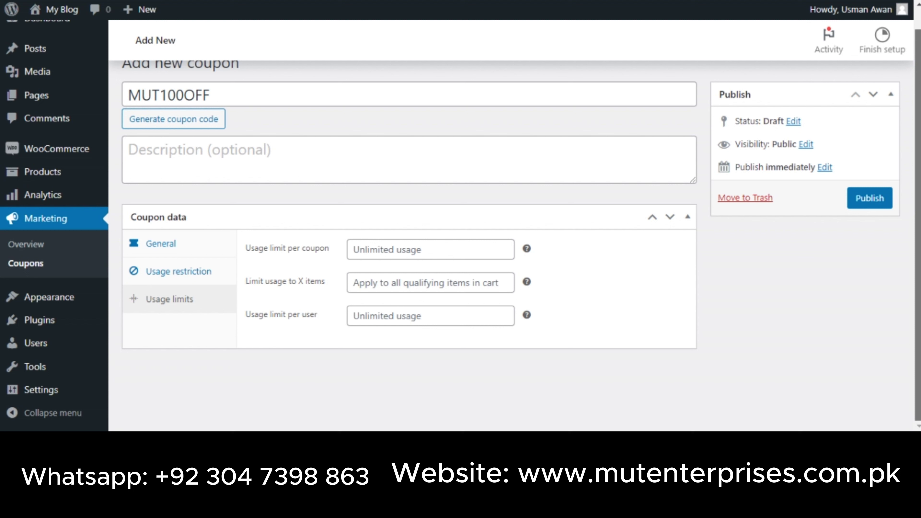
triple_click(296, 313)
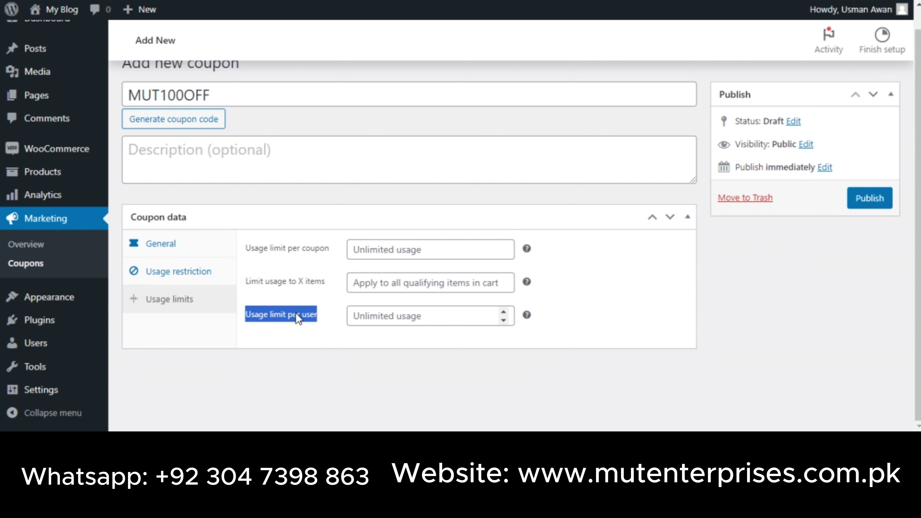
click(382, 319)
text(1)
click(413, 357)
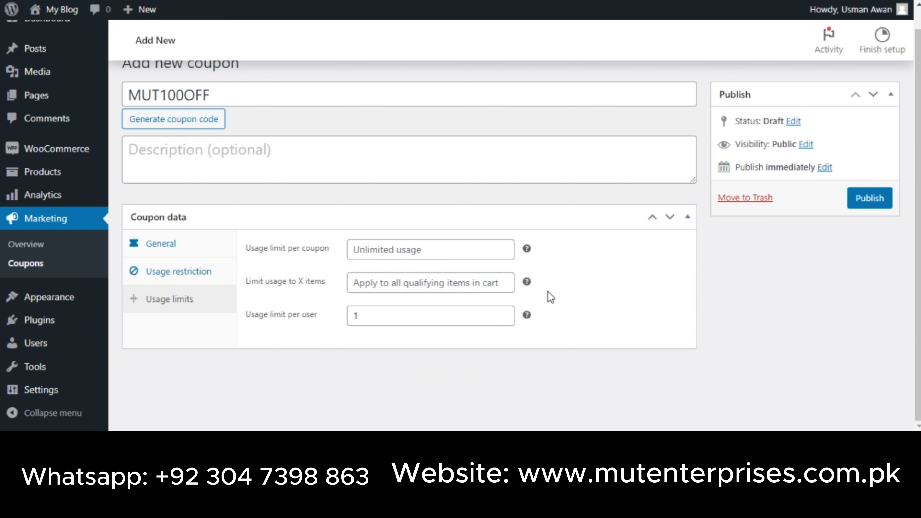
click(856, 198)
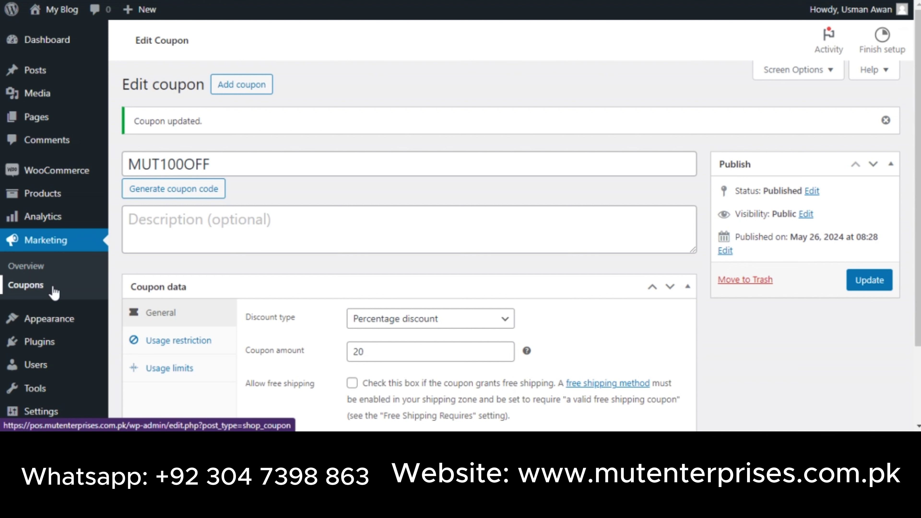
- Open the coupon list and check the published coupon's code, discount type, amount and usage limit
click(54, 292)
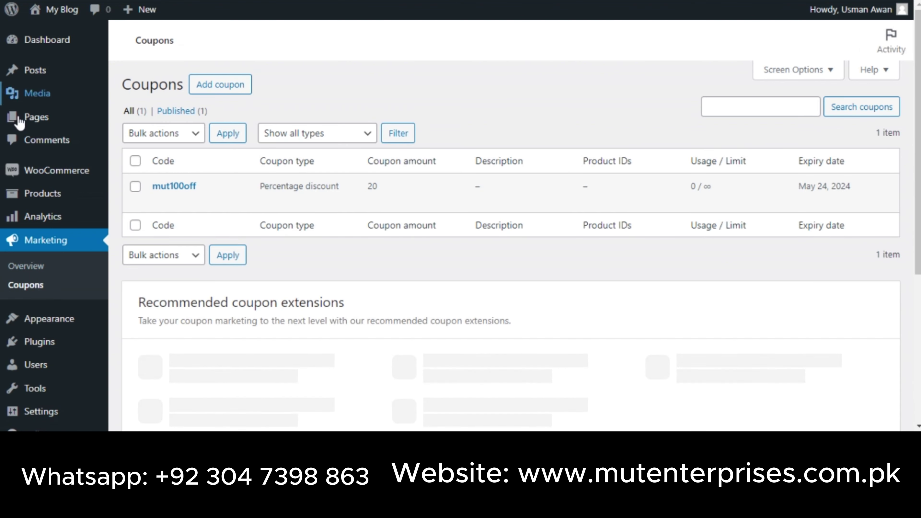
drag(199, 186, 153, 188)
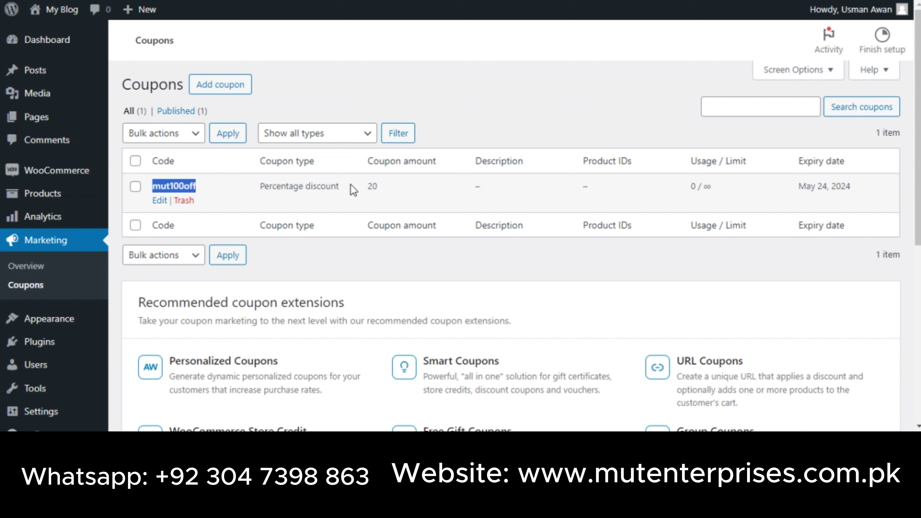
drag(350, 185, 277, 185)
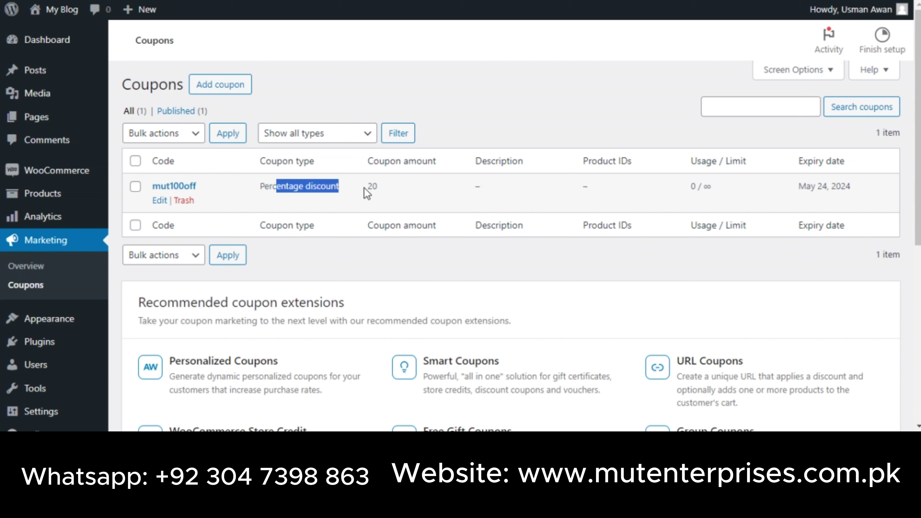
drag(366, 192, 379, 186)
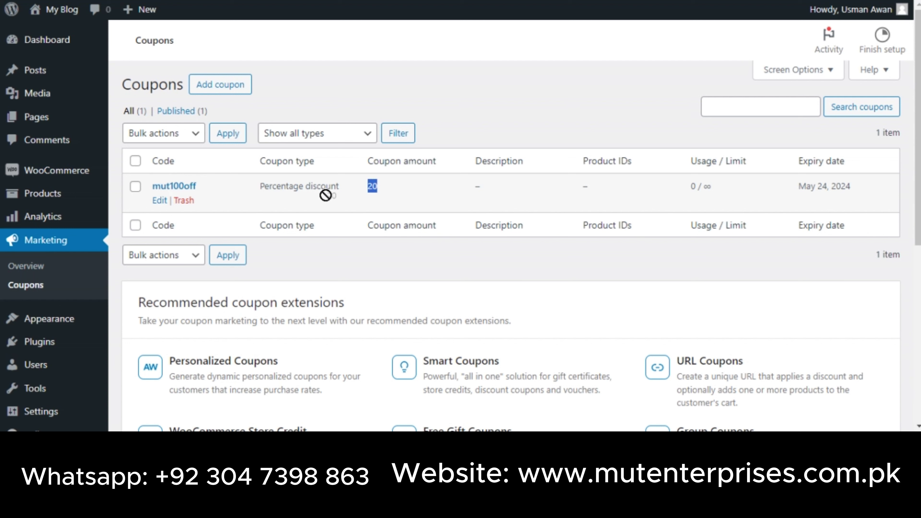
click(421, 194)
drag(690, 186, 717, 184)
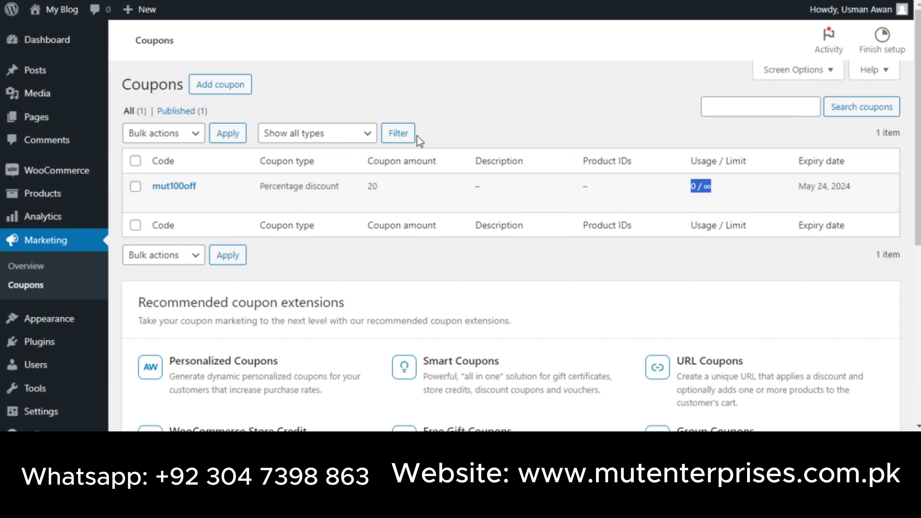
mouse_move(196, 189)
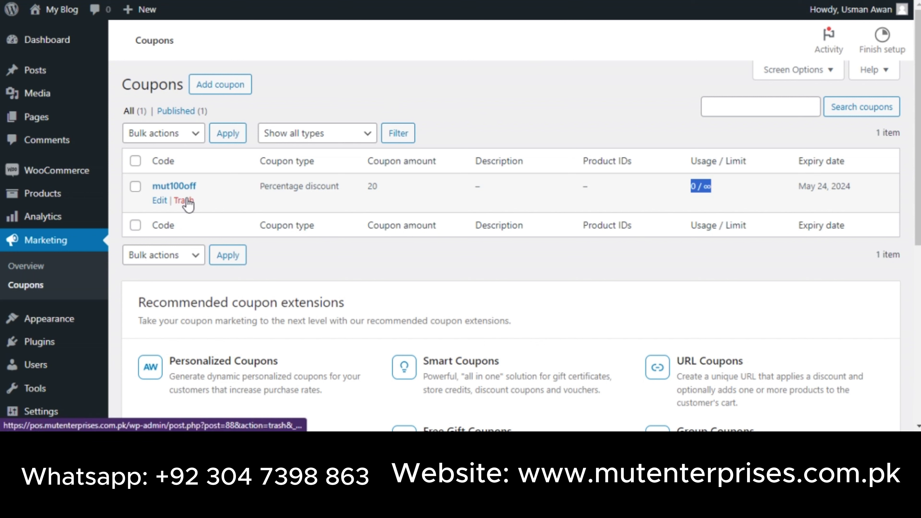